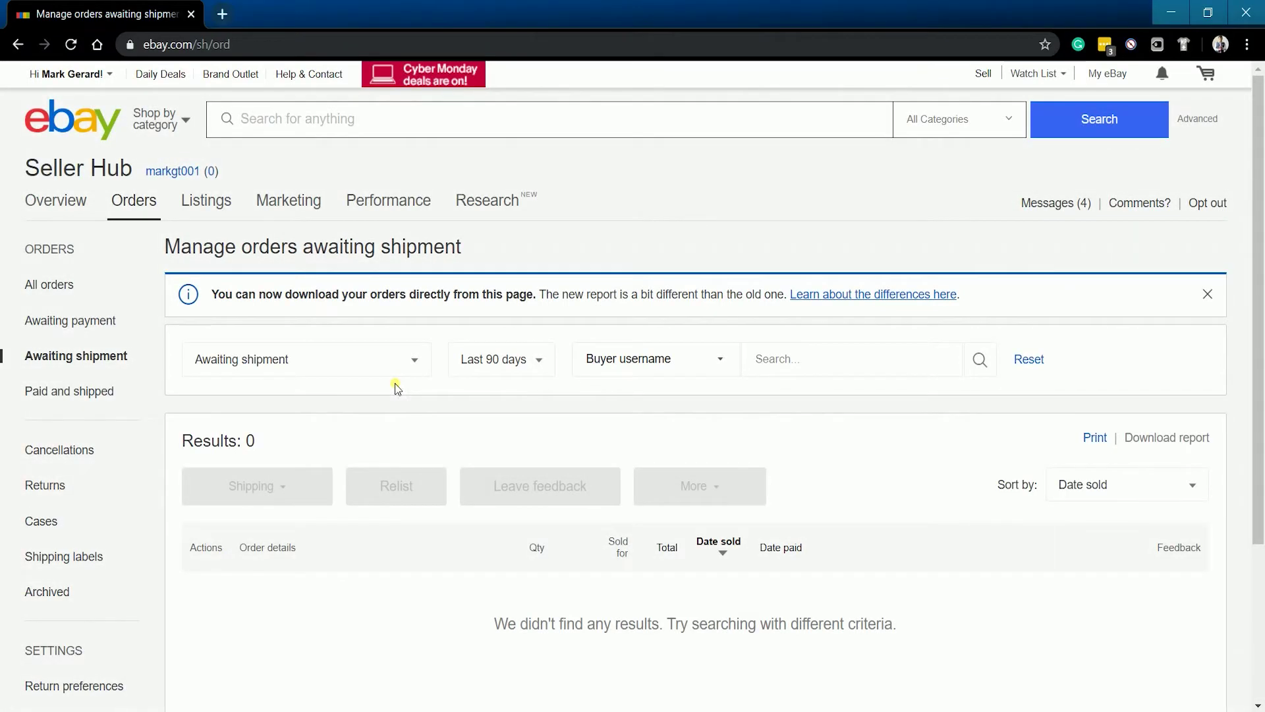
- Go to Listings > Active and scroll to the table of five active listings
mouse_move(215, 205)
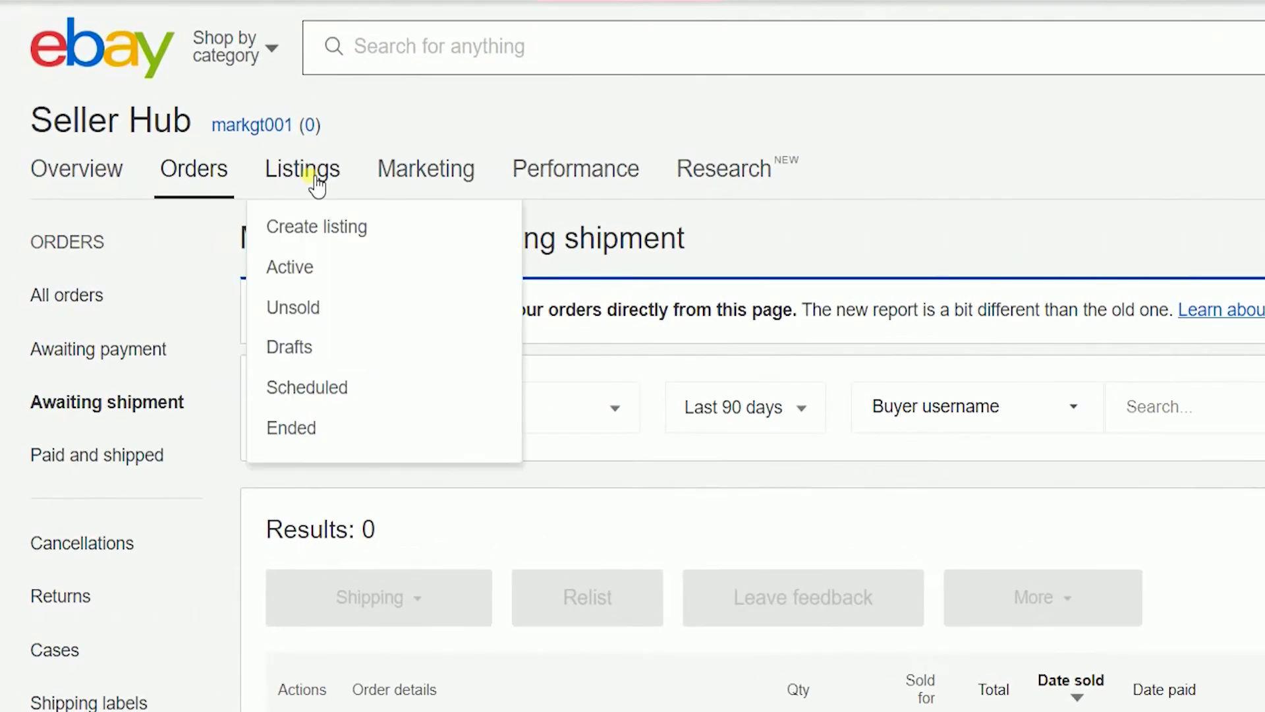
left_click(291, 265)
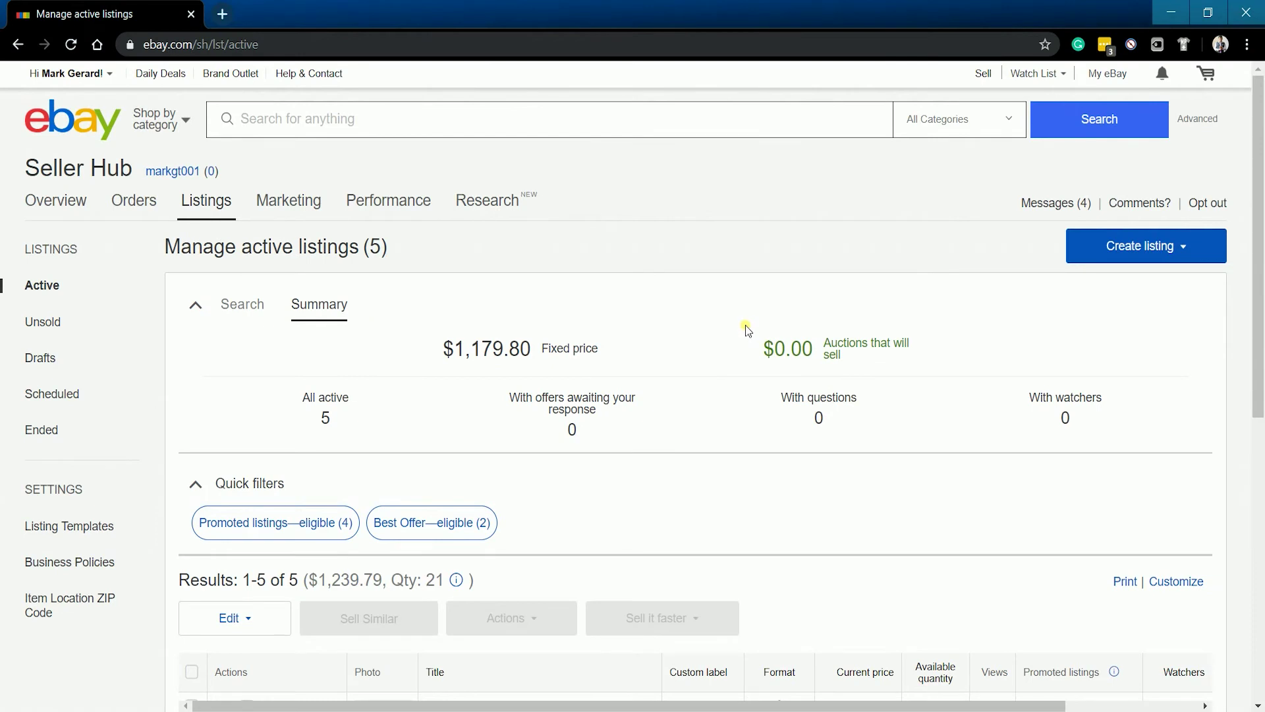
scroll(745, 326, "down", 7)
scroll(919, 580, "up", 1)
scroll(919, 580, "up", 1)
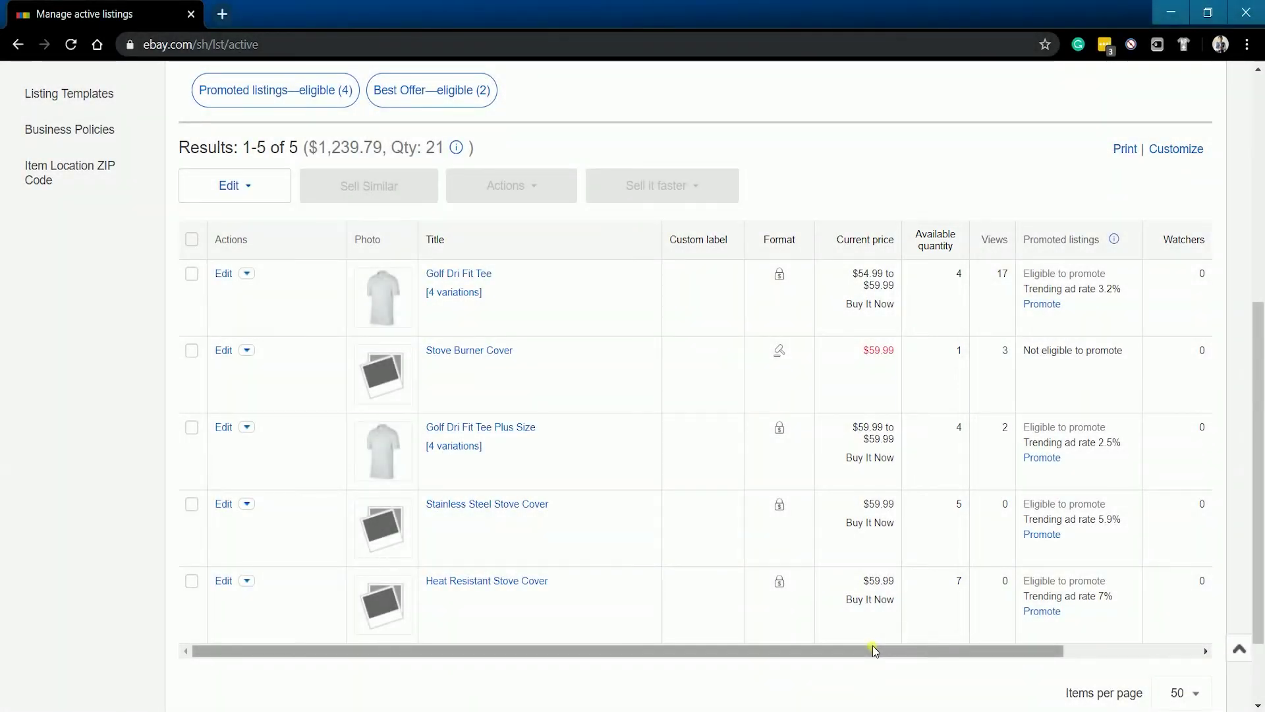
mouse_move(936, 537)
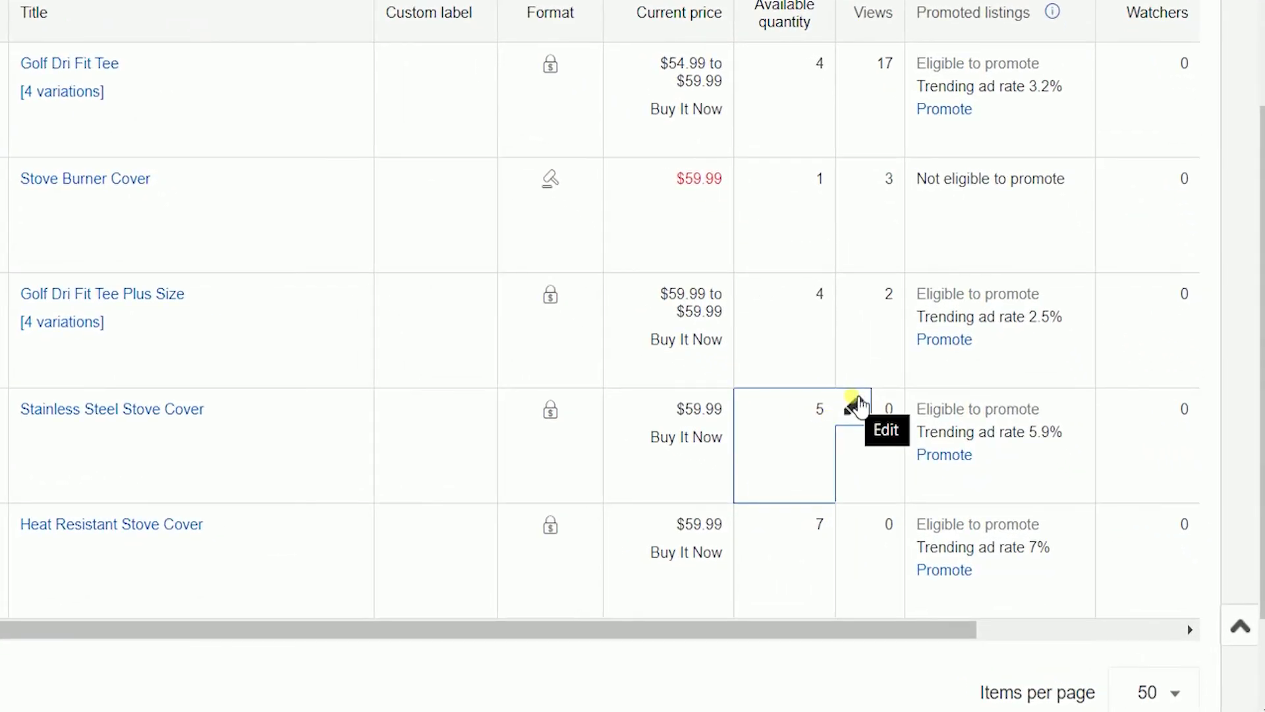
- Submit available quantities of 25 for Stainless Steel Stove Cover and 30 for Heat Resistant Stove Cover
left_click(854, 404)
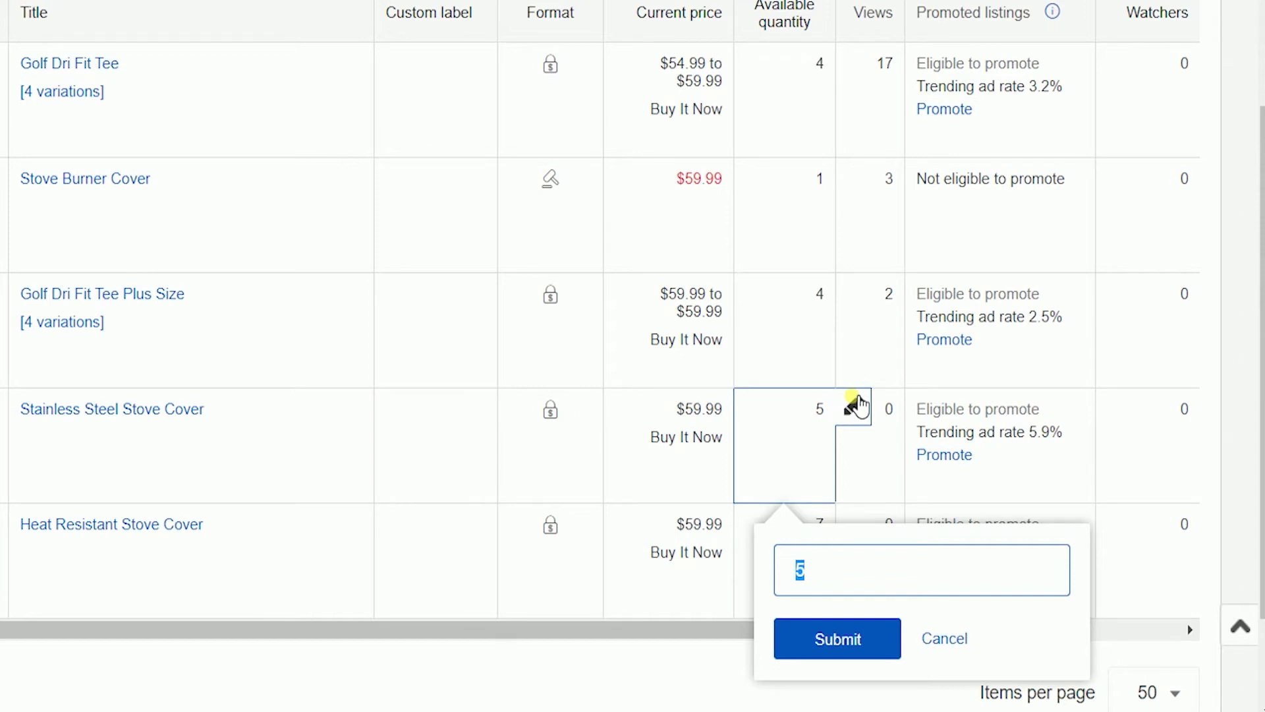
type("25")
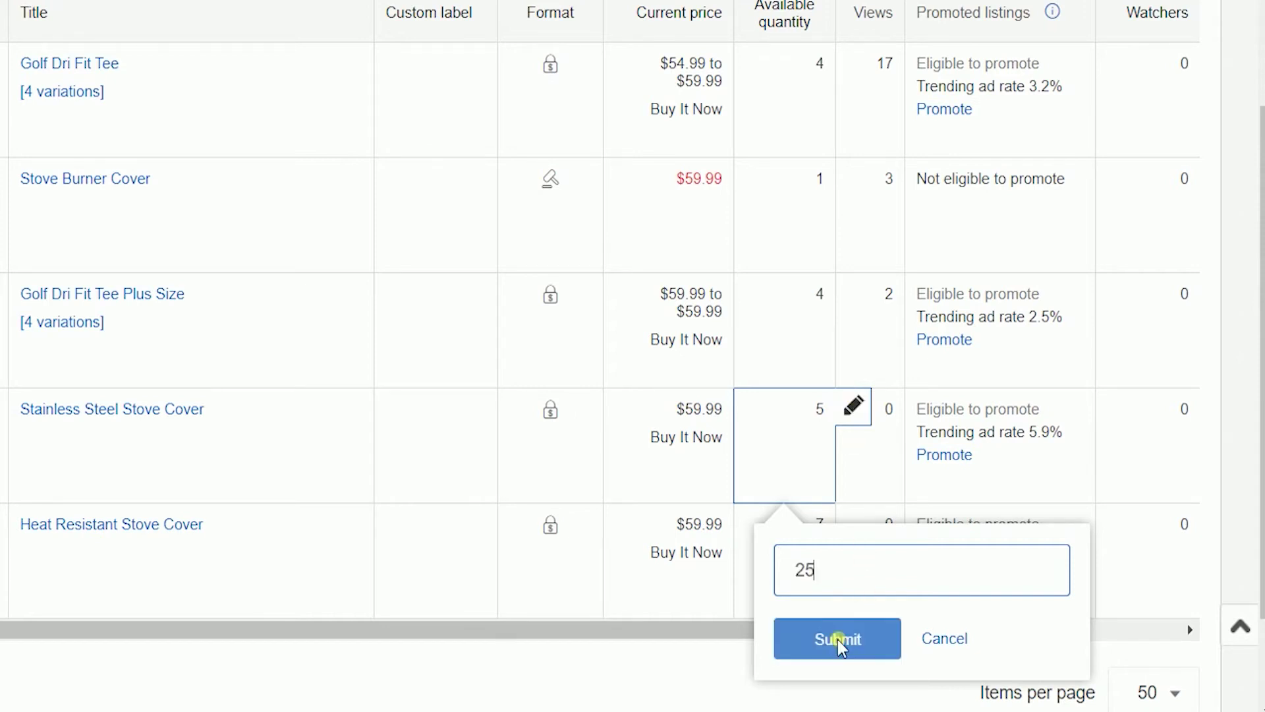
left_click(836, 644)
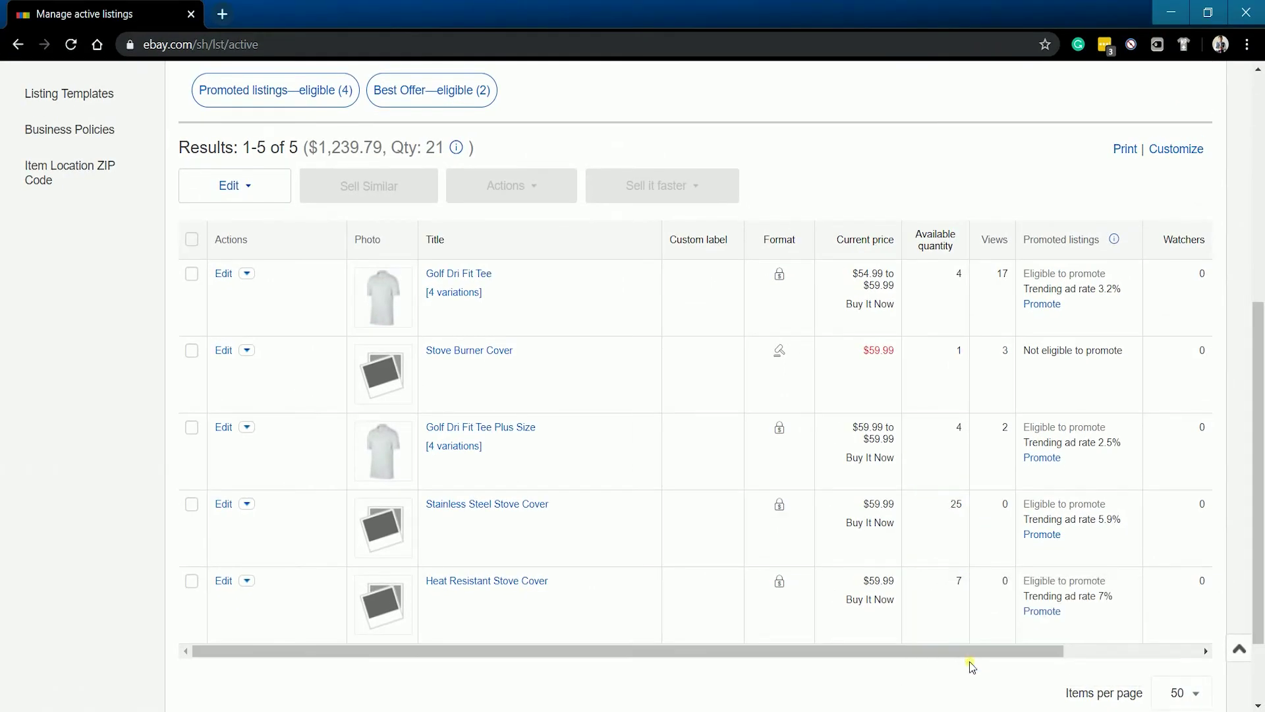
mouse_move(939, 587)
left_click(982, 583)
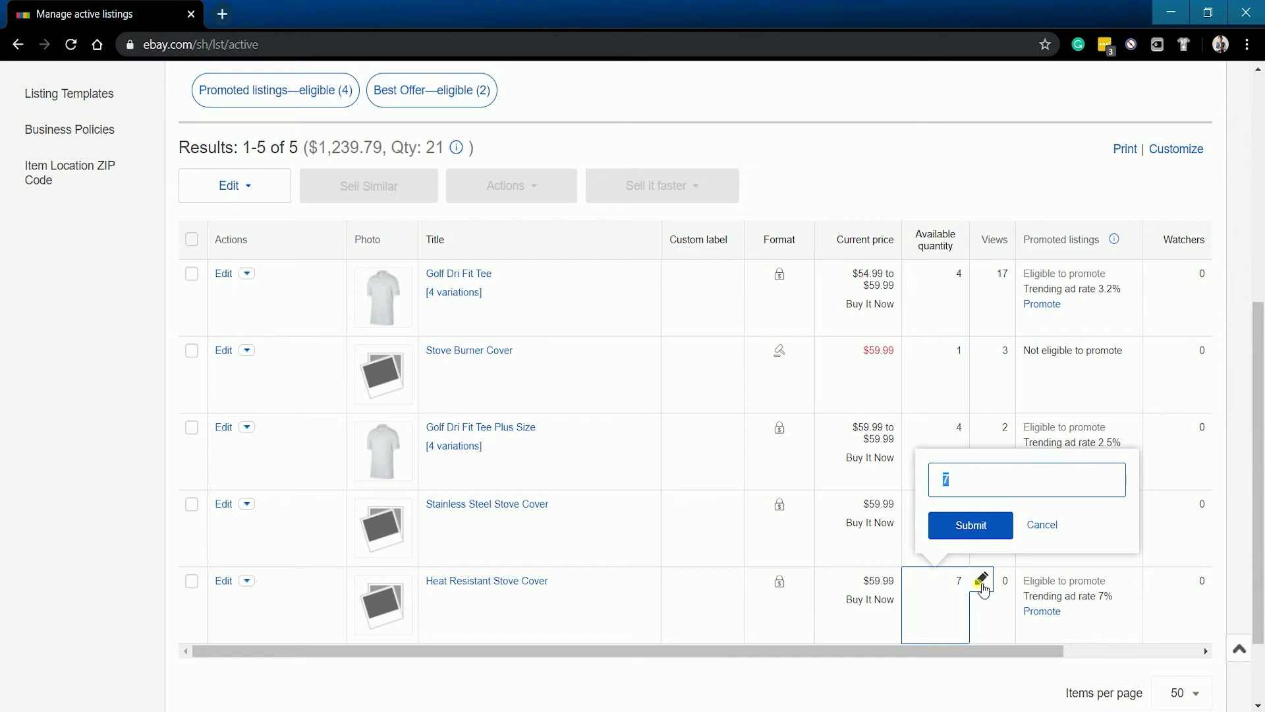
type("30")
left_click(966, 533)
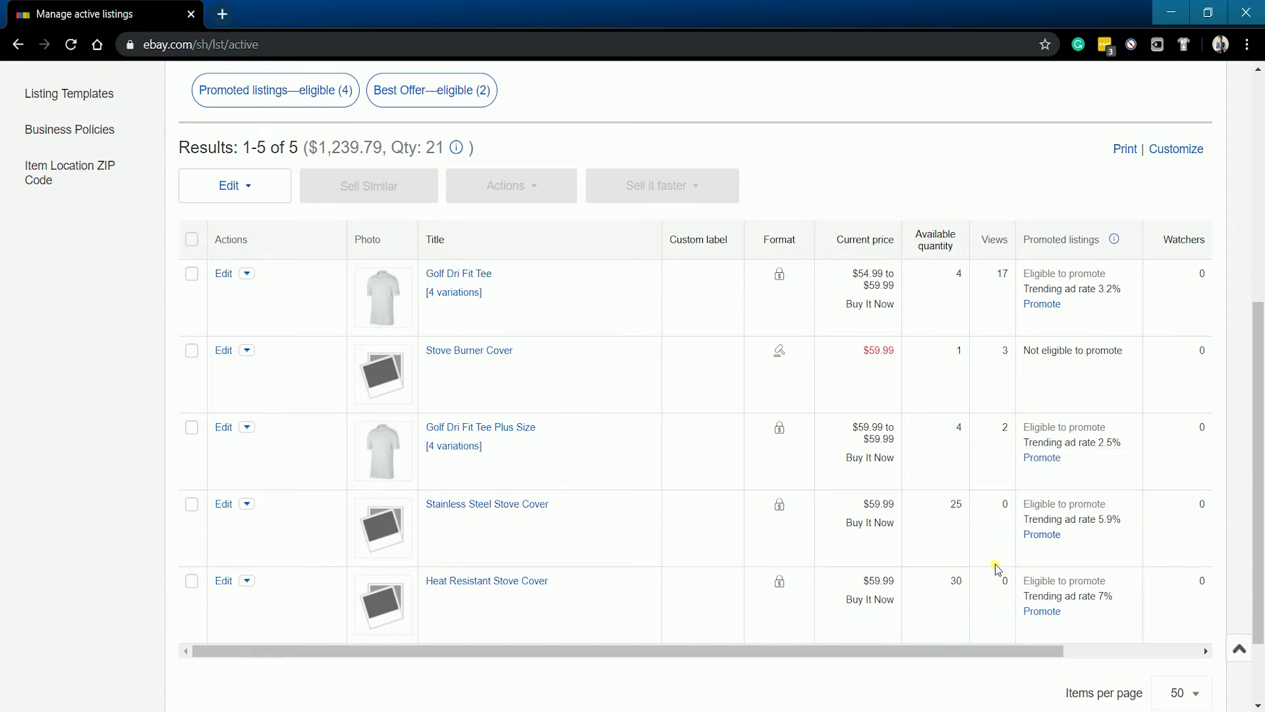
mouse_move(954, 395)
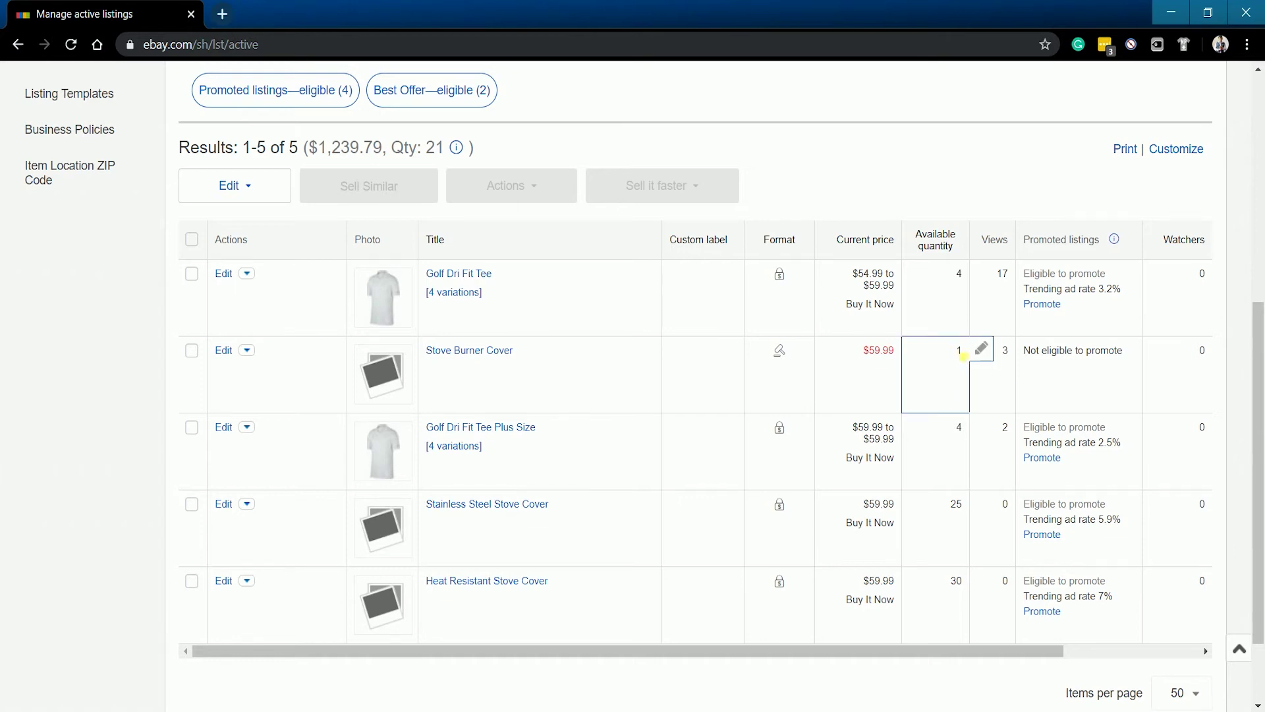
left_click(982, 349)
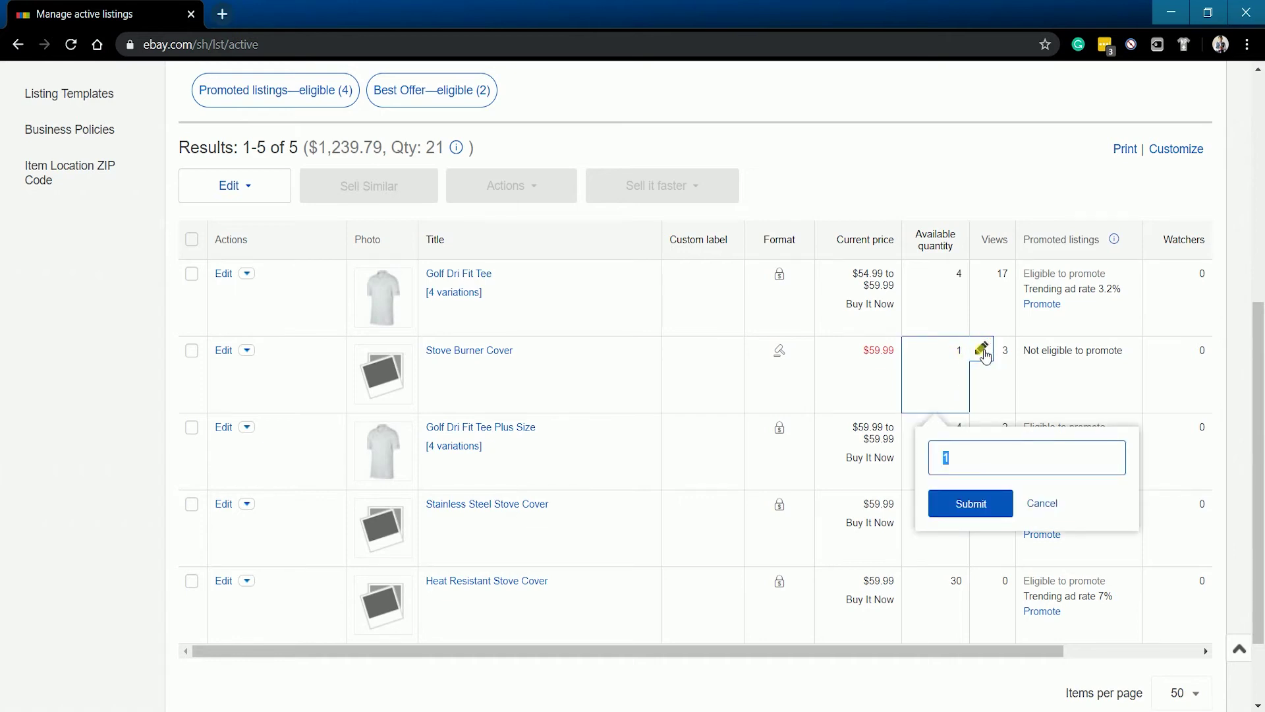
type("2")
left_click(962, 502)
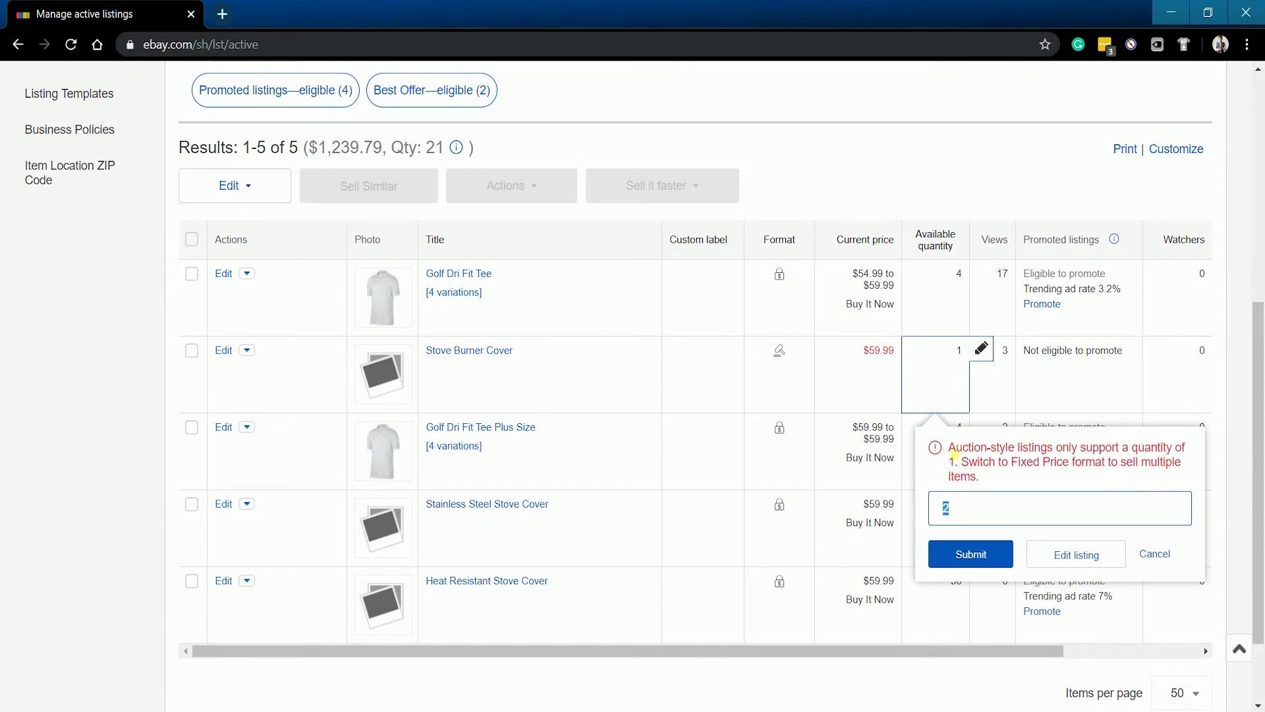
left_click(1153, 559)
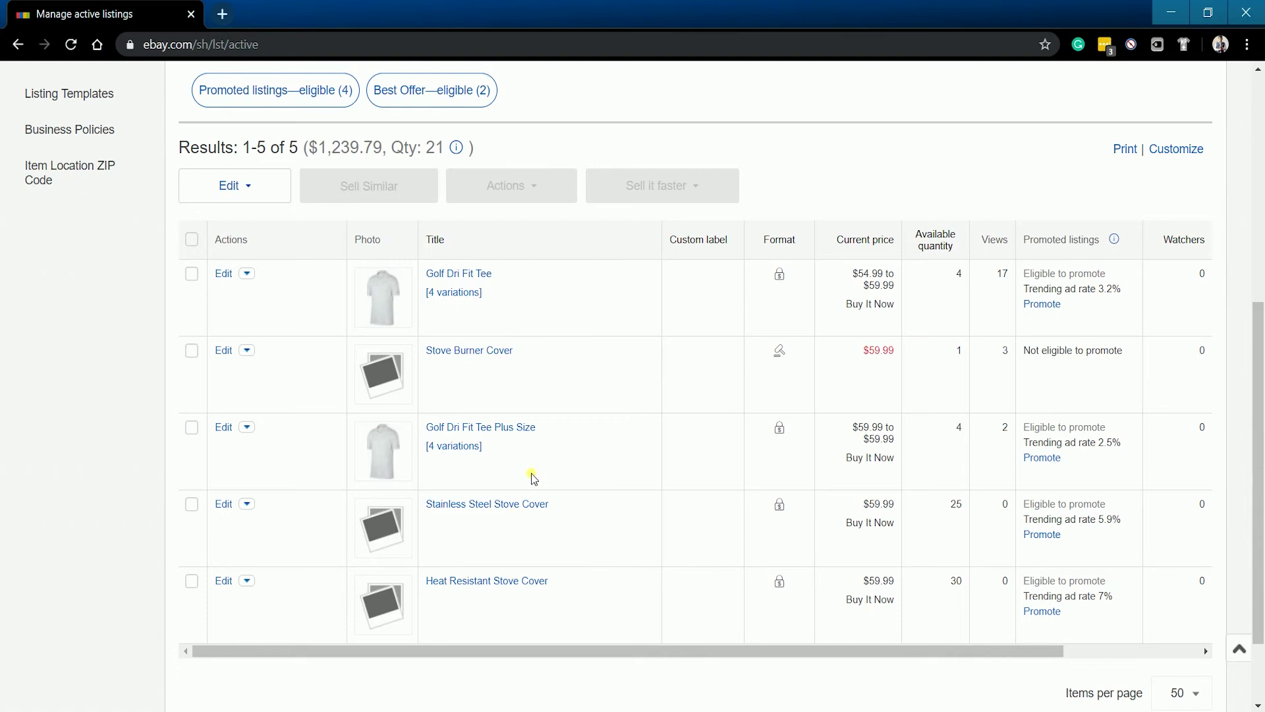
- Show the four Golf Dri Fit Tee Plus Size variations and set 2XL Black to 10
left_click(473, 452)
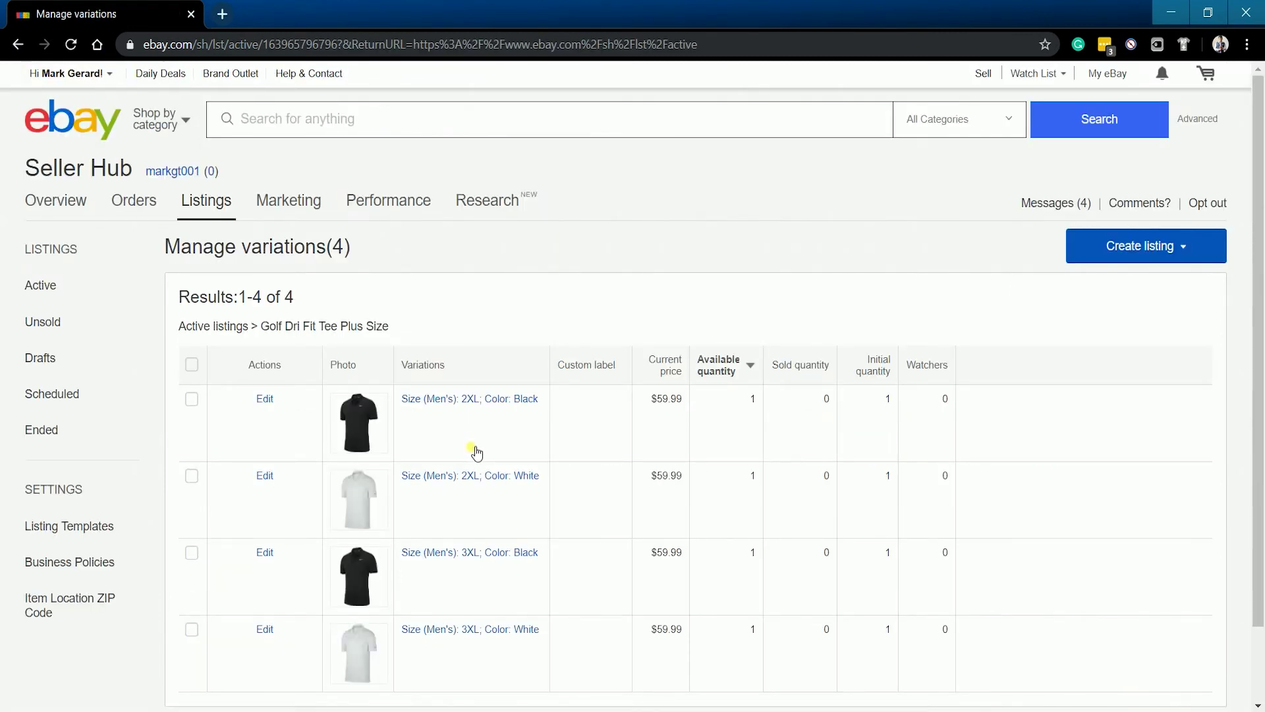
scroll(1019, 528, "down", 2)
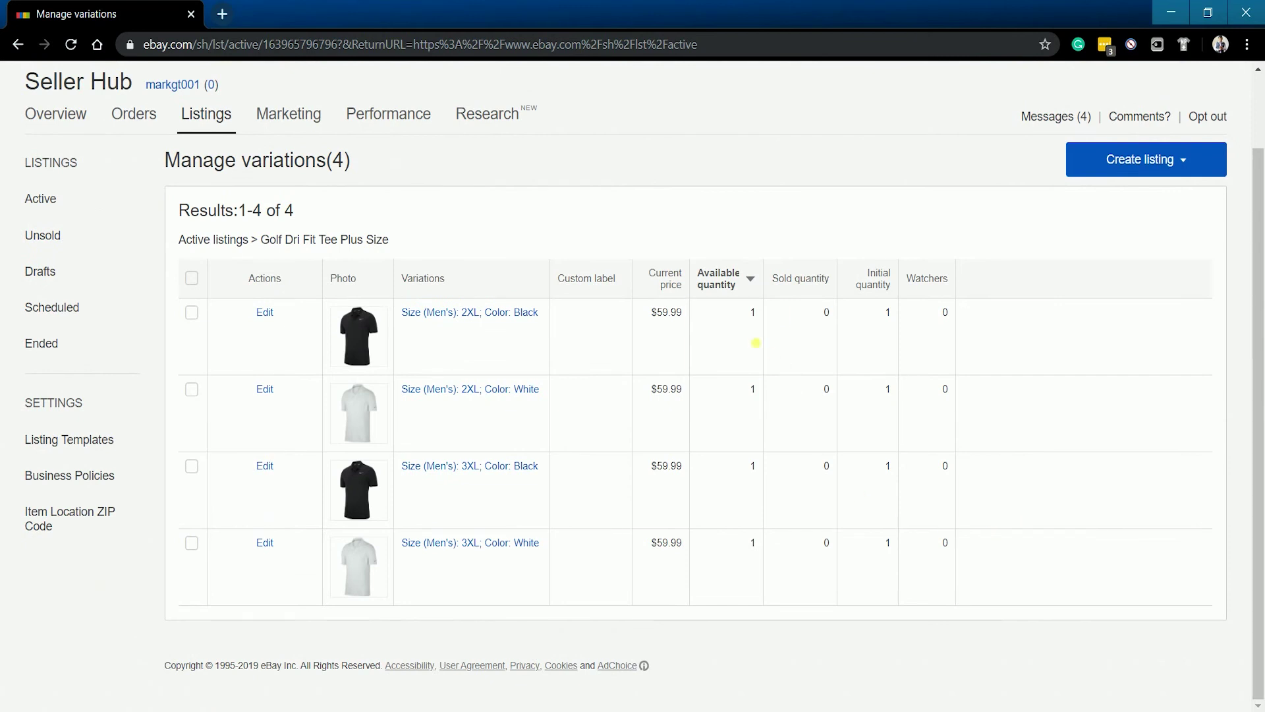
mouse_move(743, 339)
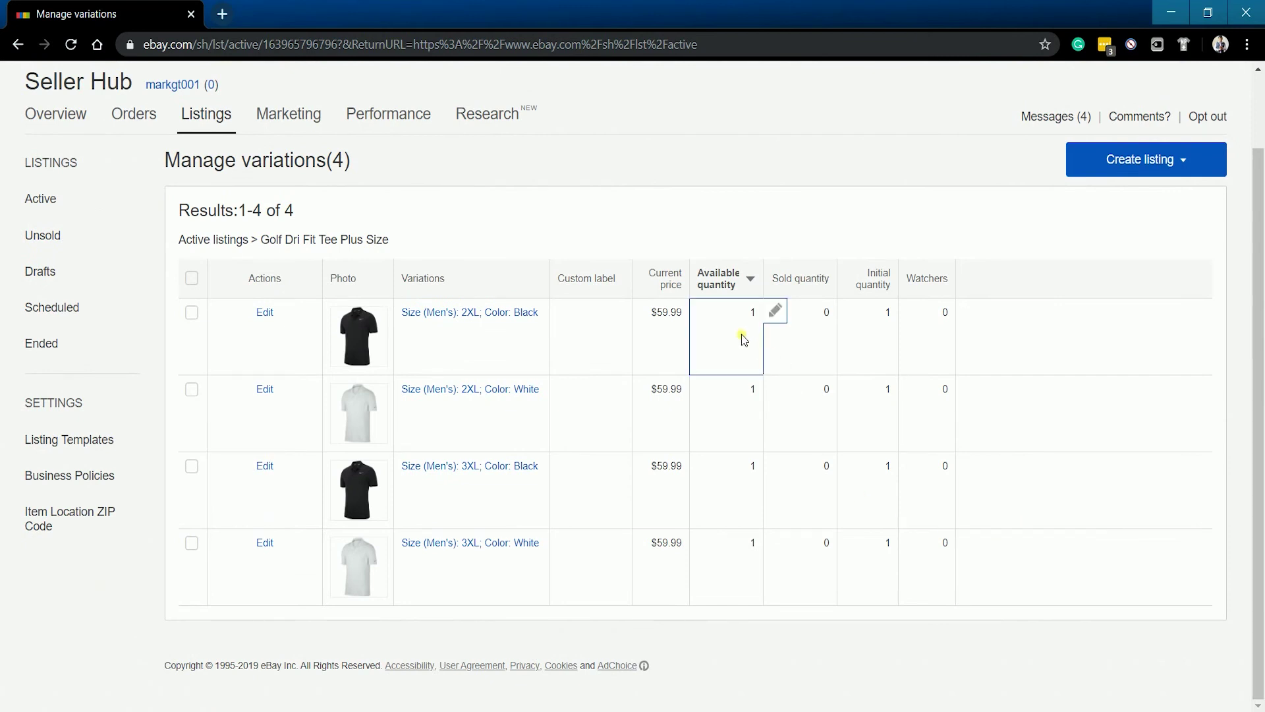
left_click(774, 310)
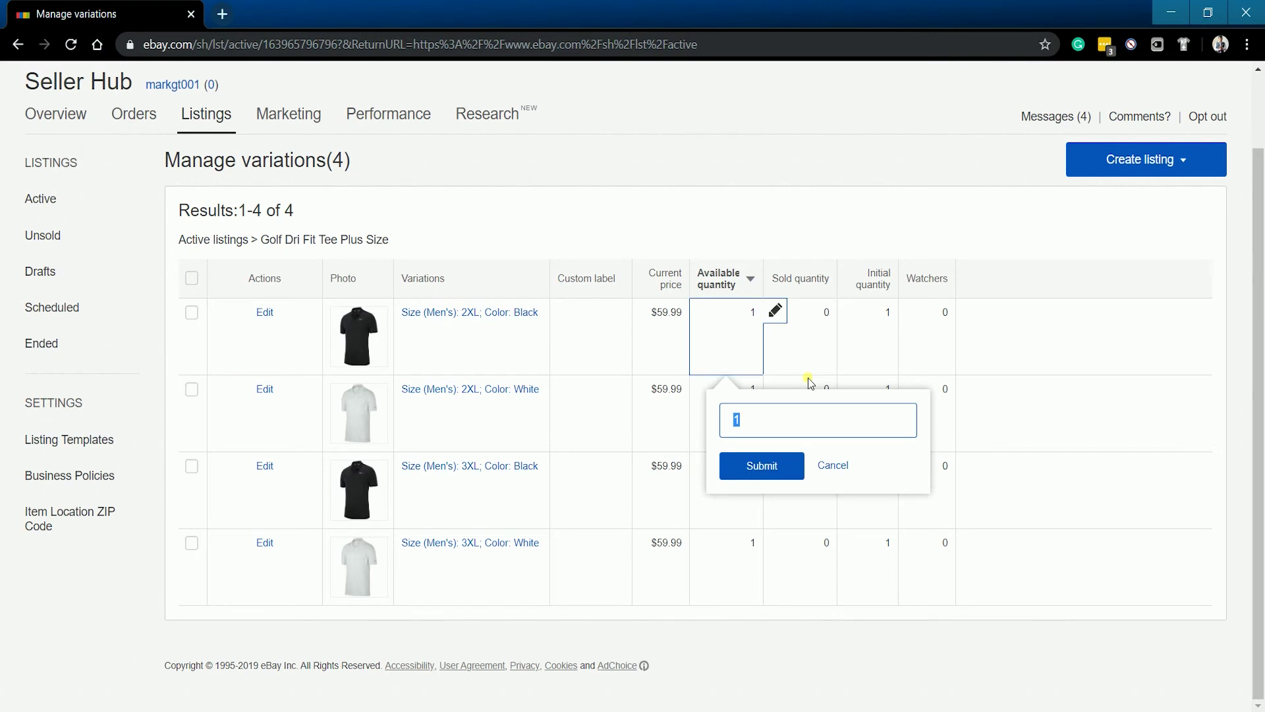
type("10")
left_click(770, 476)
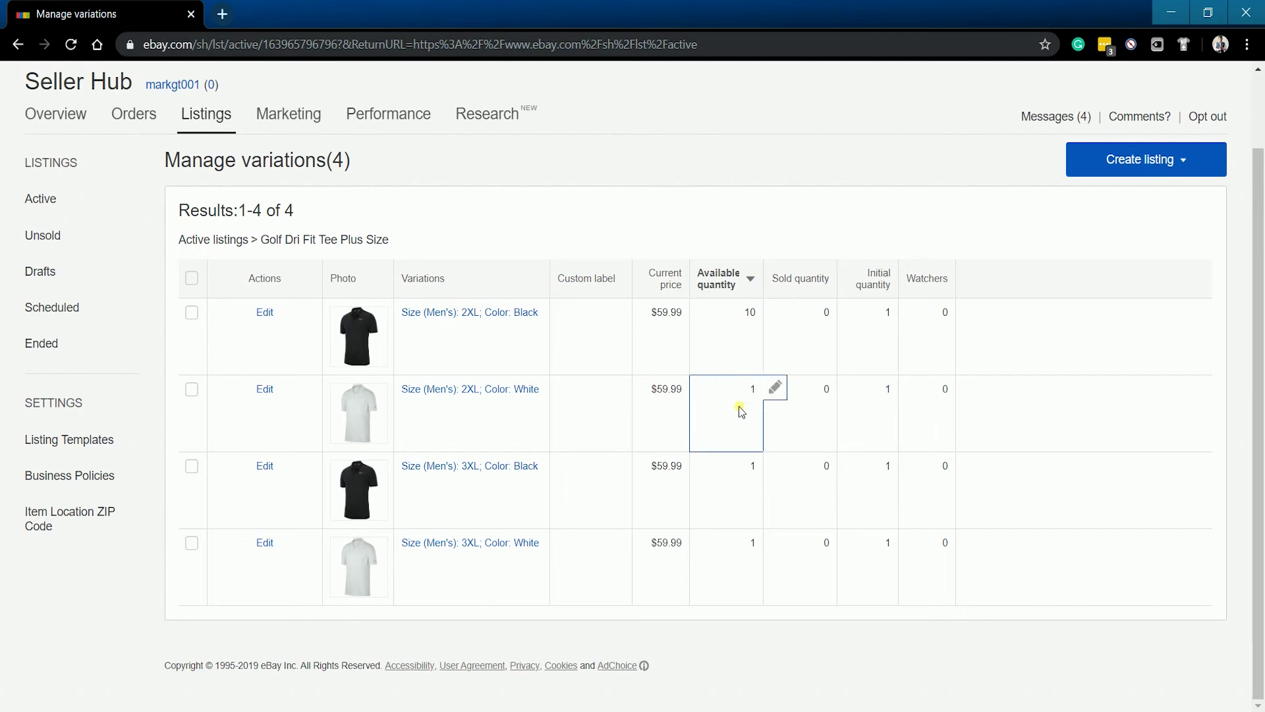
- Set the 2XL White variation's quantity to 20 and 3XL White to 40
left_click(776, 390)
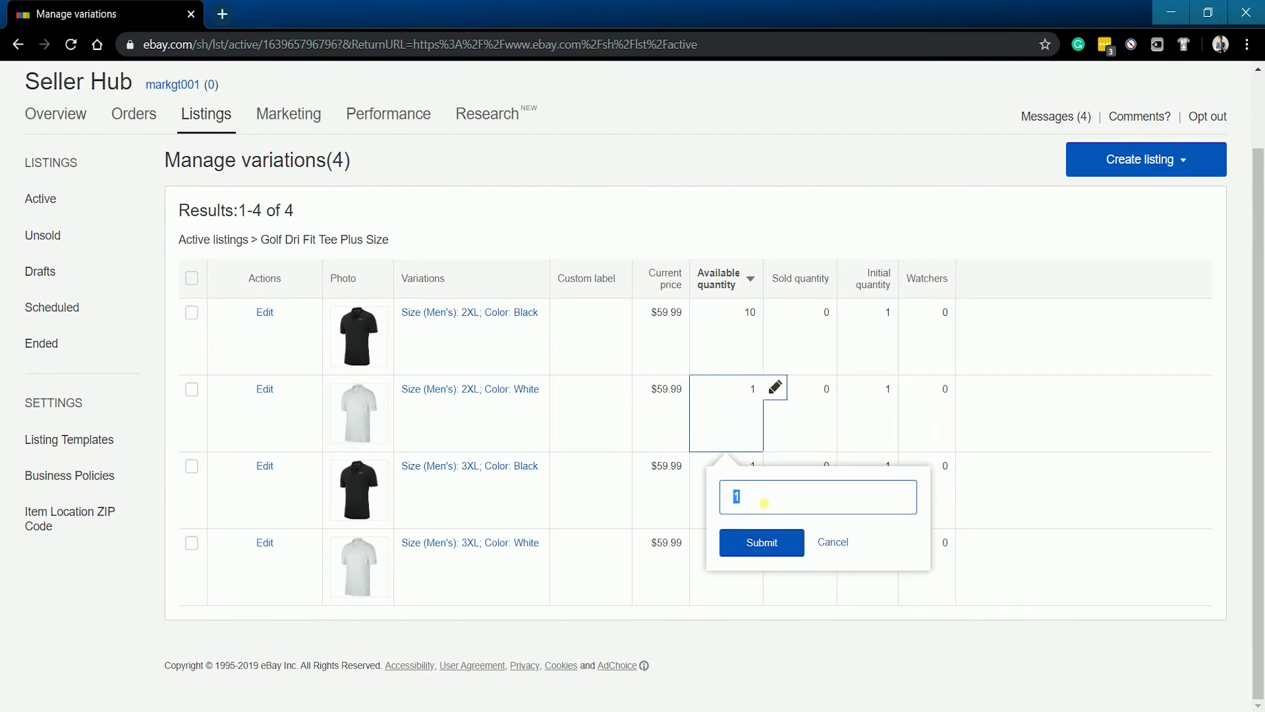
type("20")
left_click(763, 542)
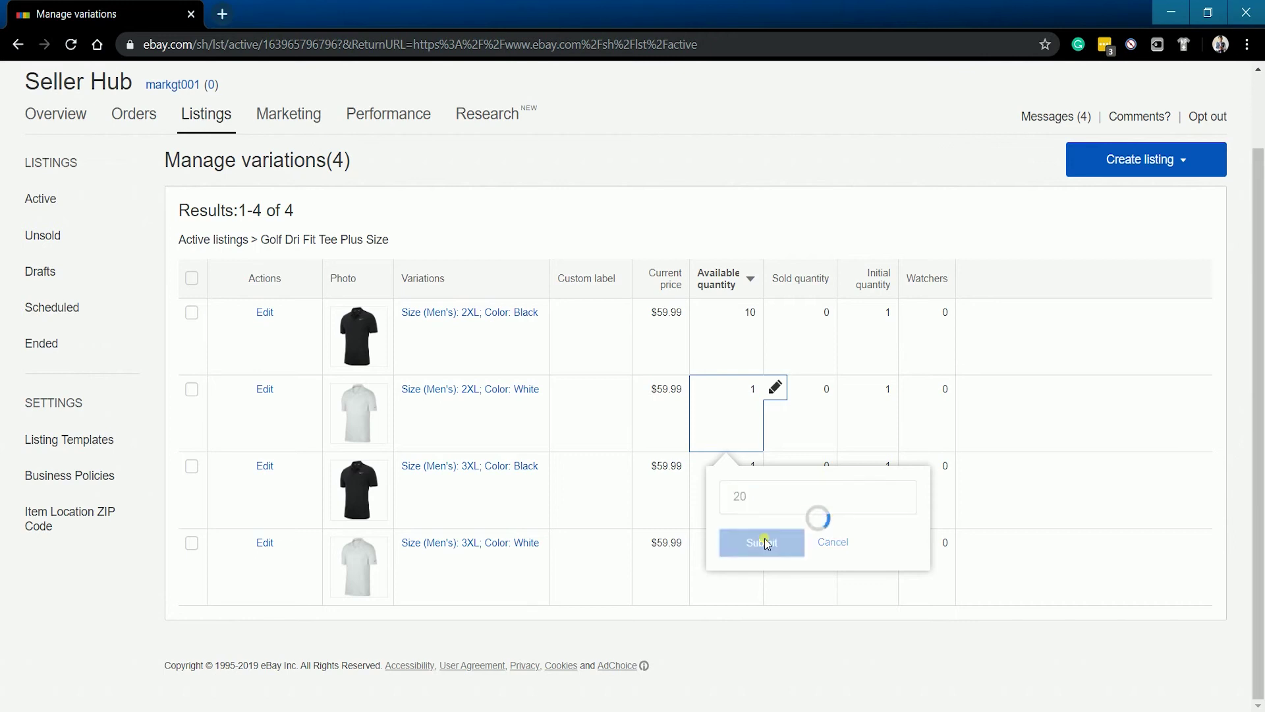
left_click(776, 544)
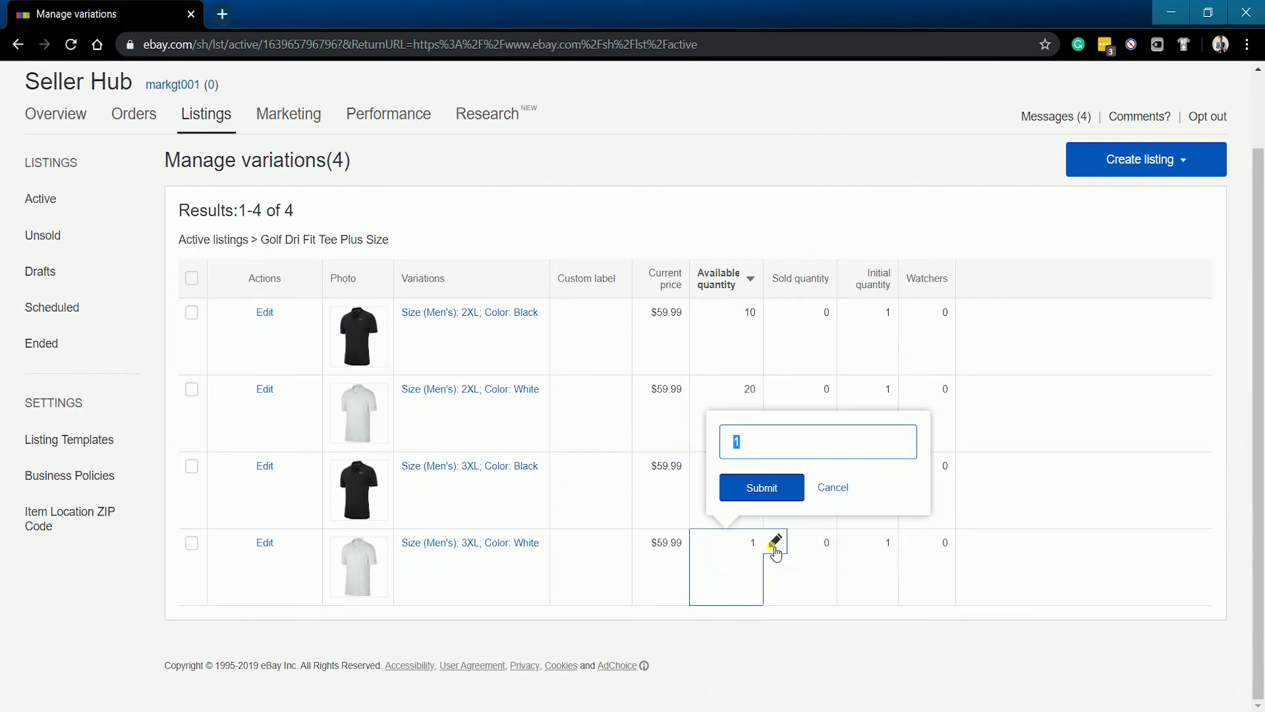
type("40")
left_click(762, 493)
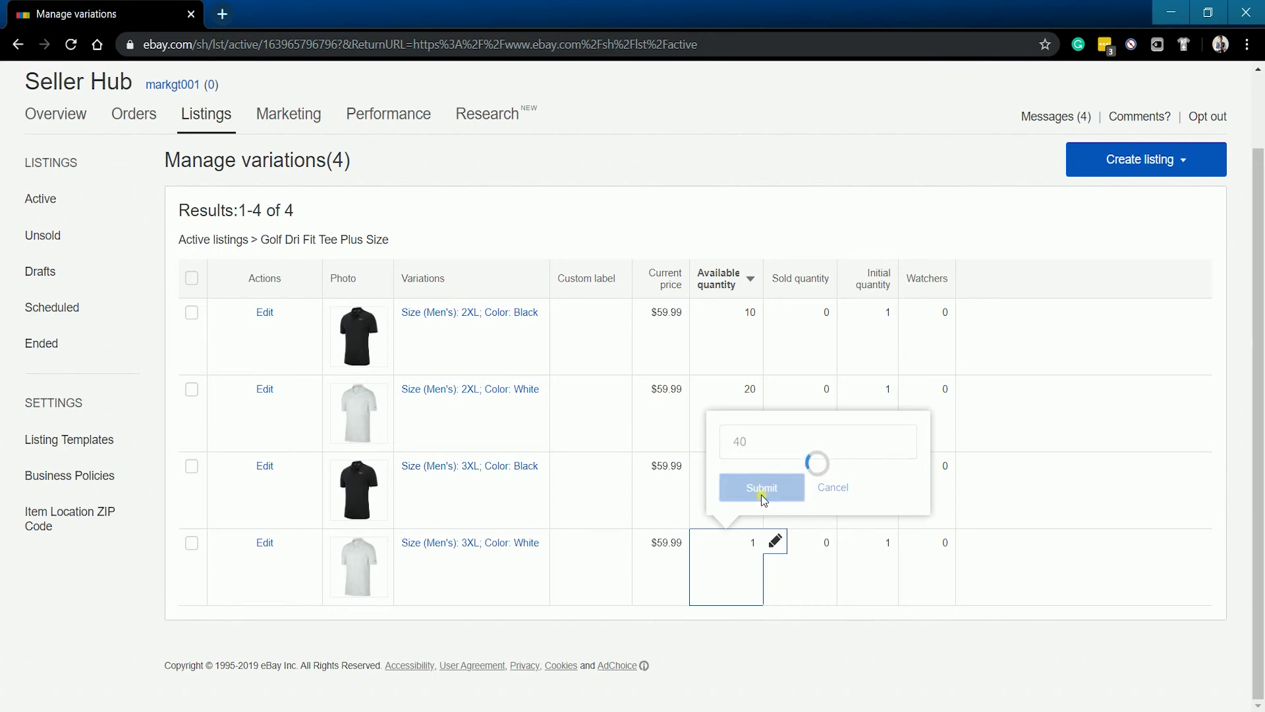
- Return to Active listings via the breadcrumb and scroll down toward the results
left_click(221, 241)
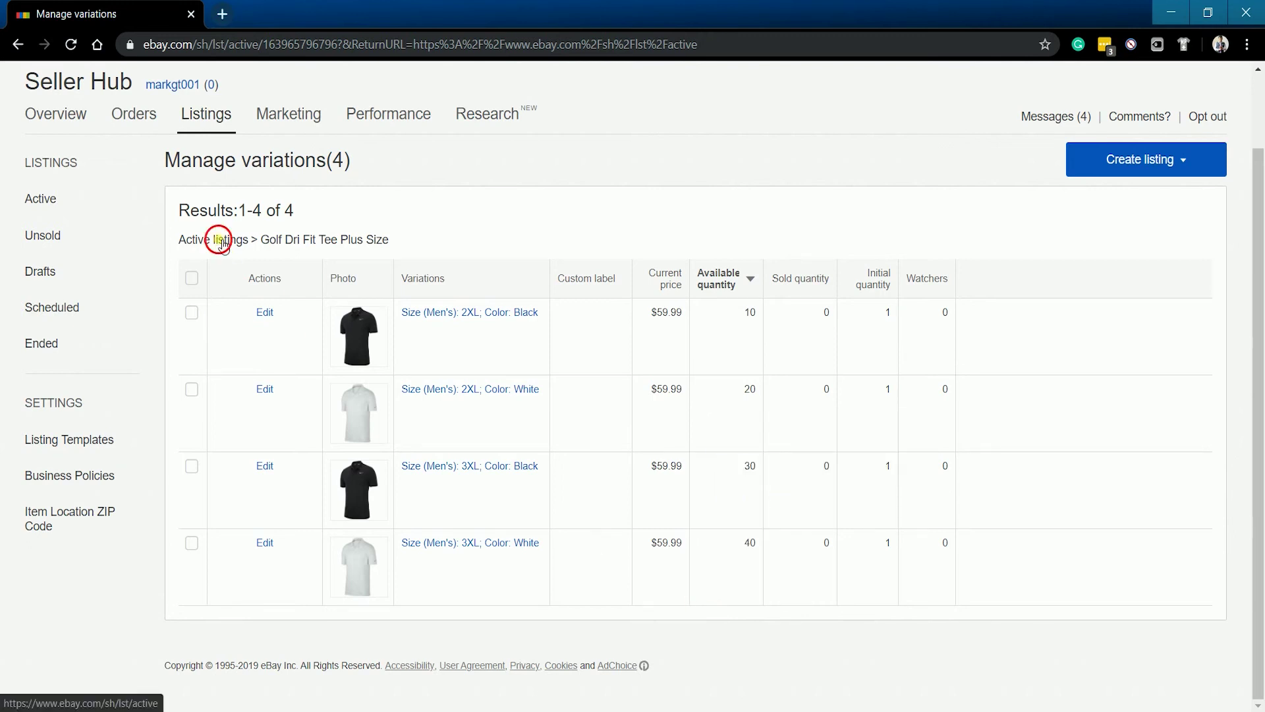
scroll(979, 514, "down", 6)
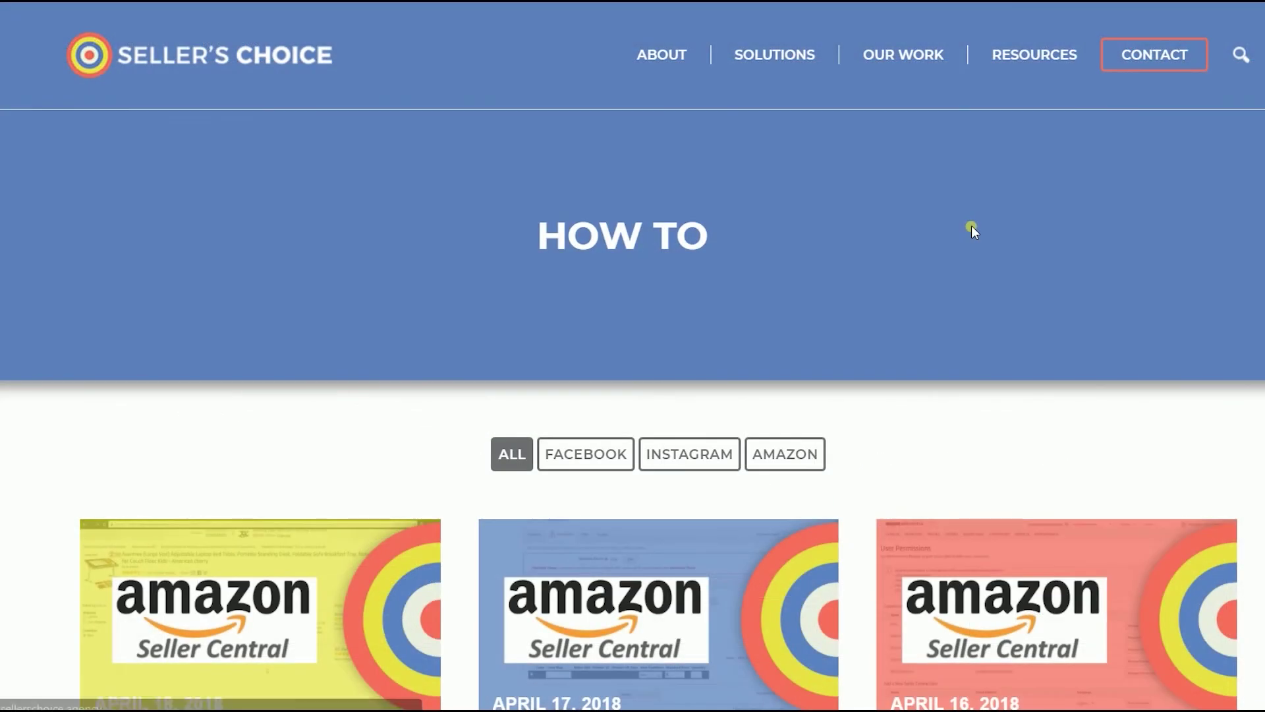
- Scroll through the Seller's Choice pages to browse the How To and Blog posts
scroll(971, 225, "down", 7)
scroll(969, 263, "up", 7)
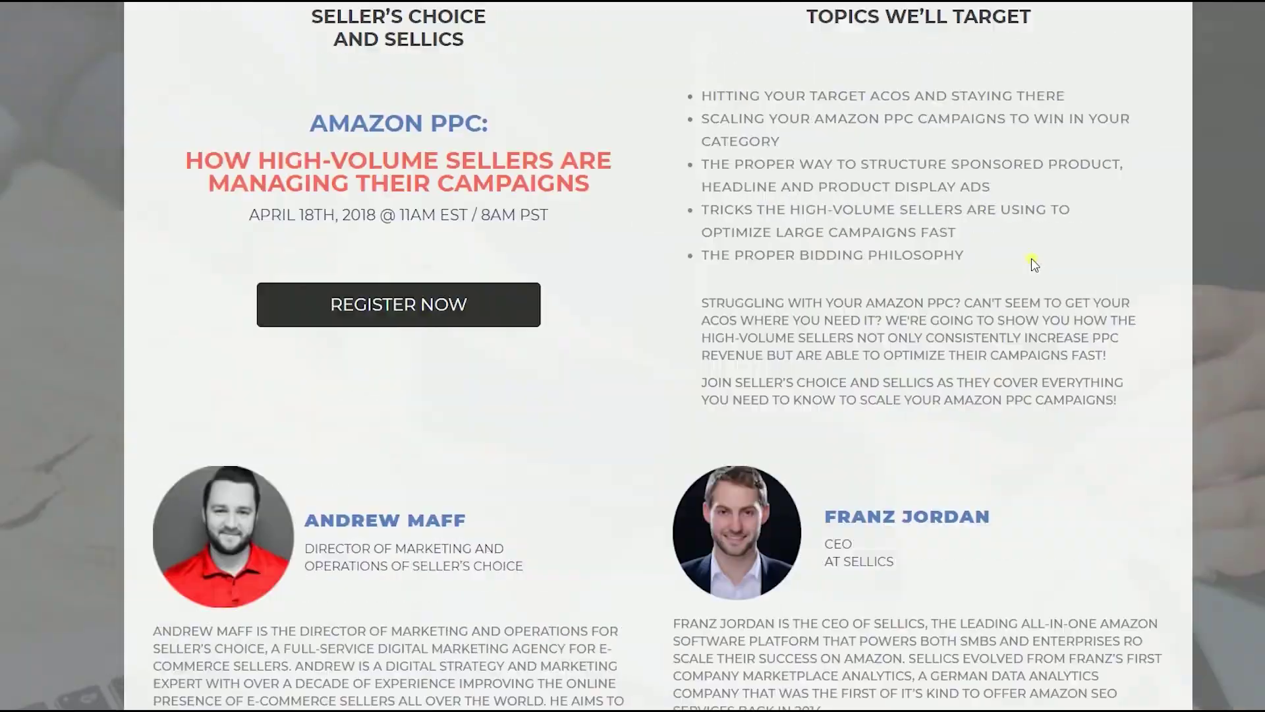
scroll(1034, 263, "up", 5)
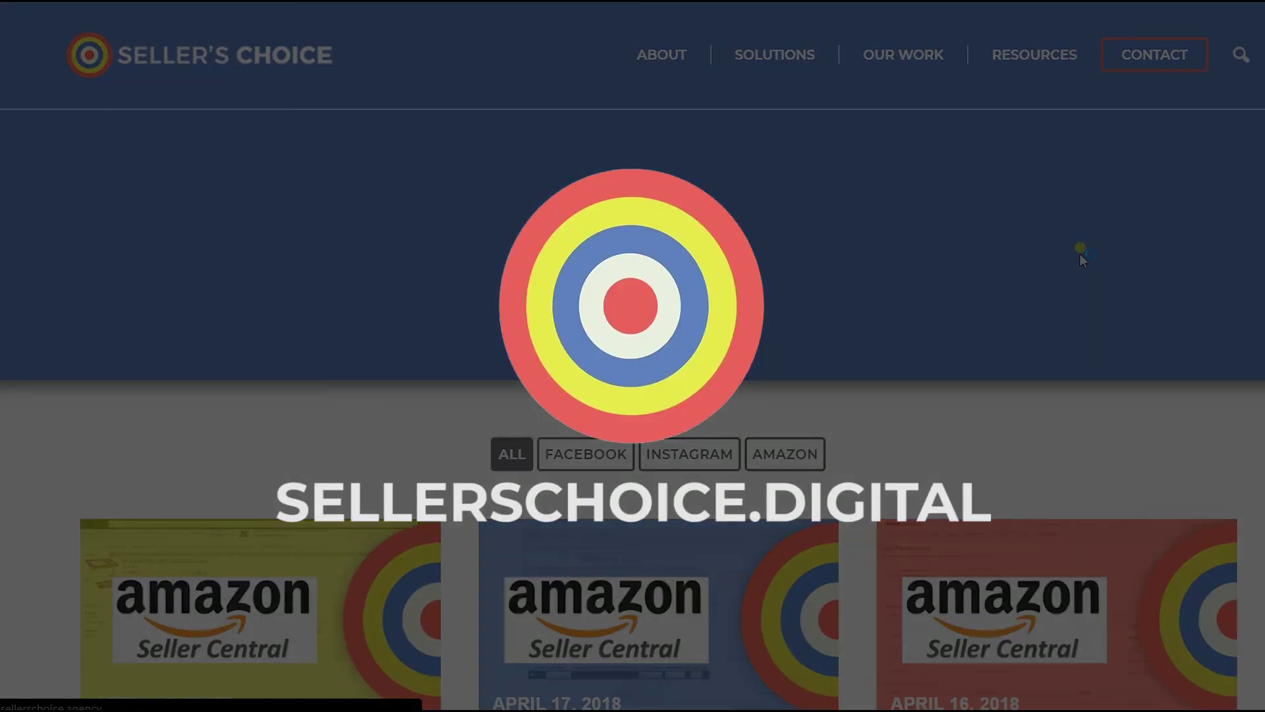
scroll(1080, 250, "down", 2)
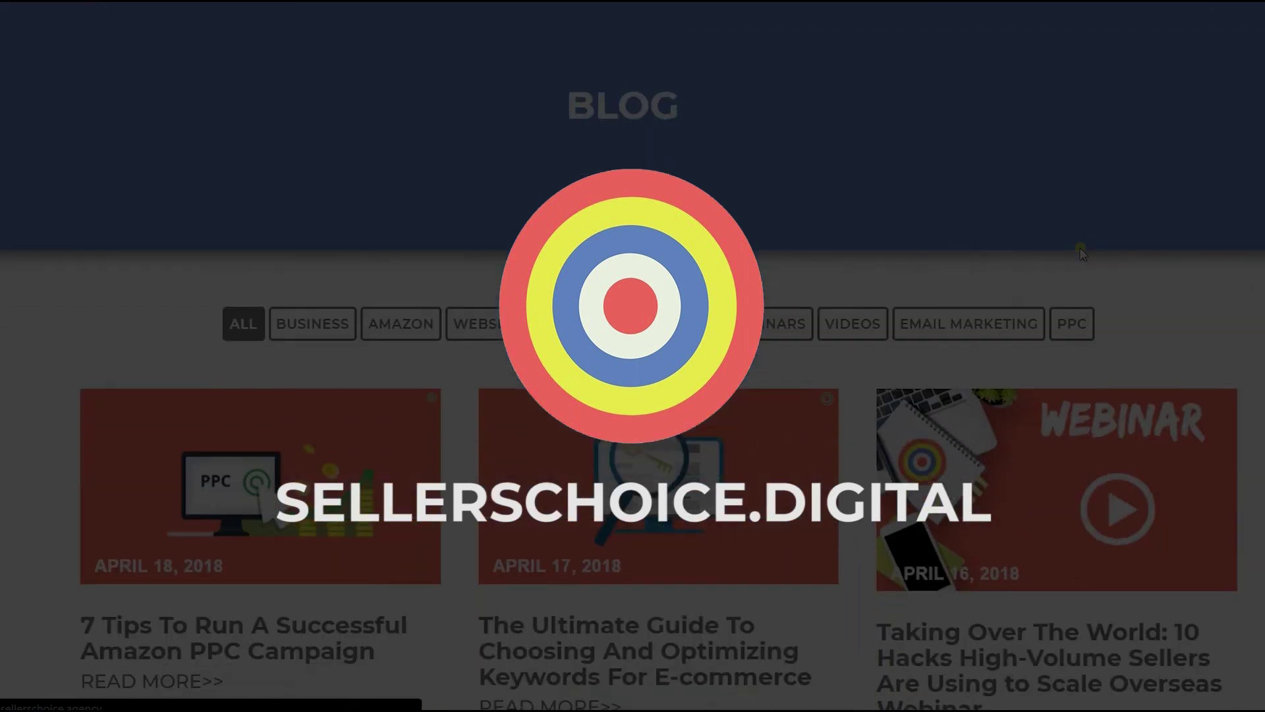
scroll(1080, 250, "down", 10)
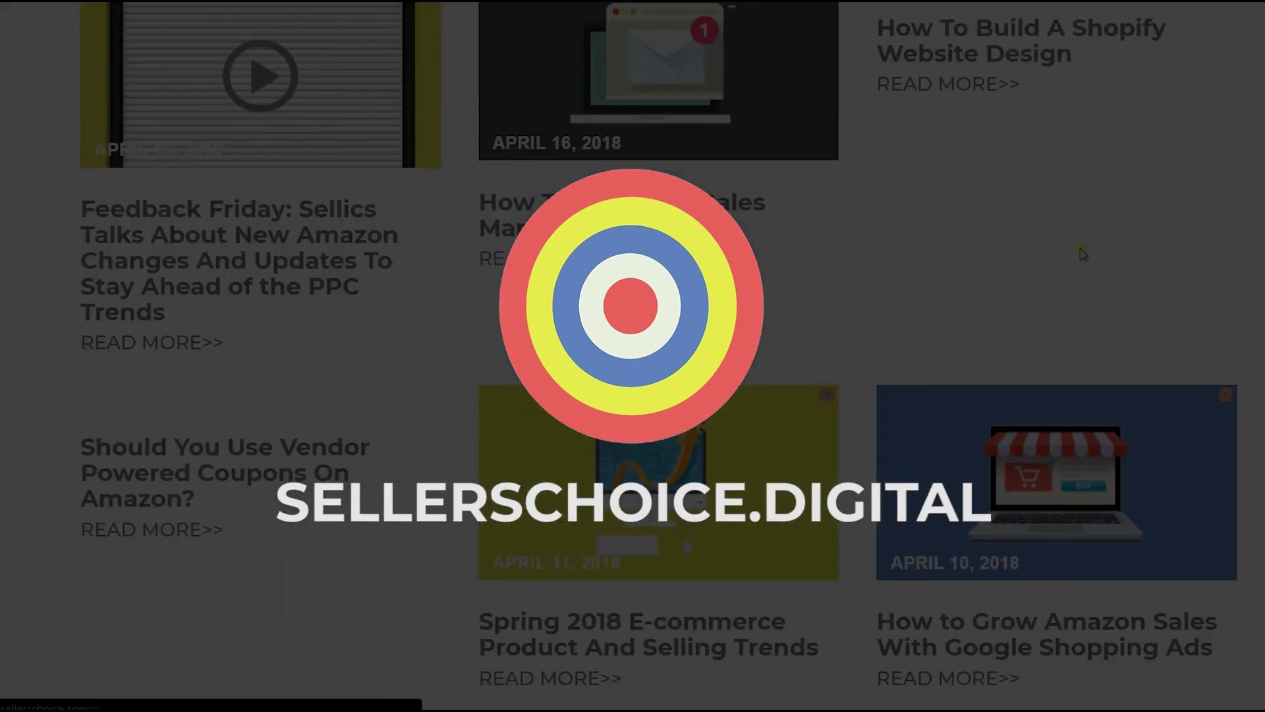
scroll(1082, 254, "up", 12)
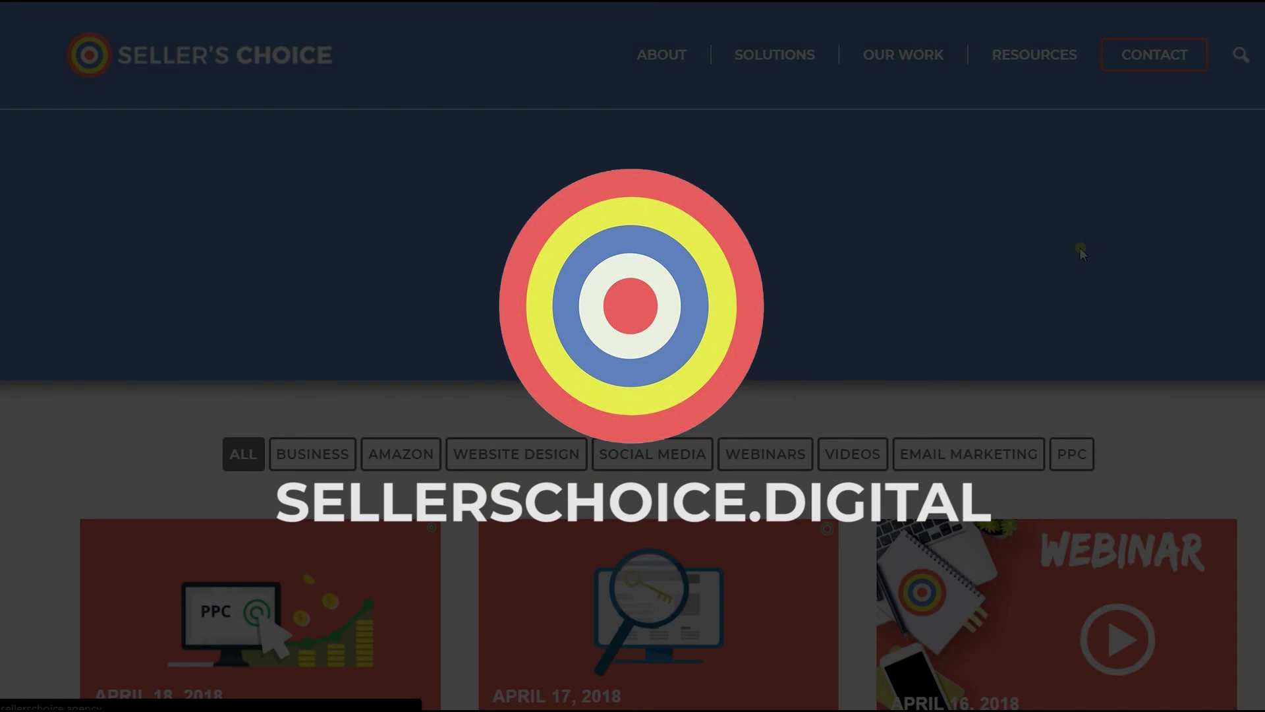